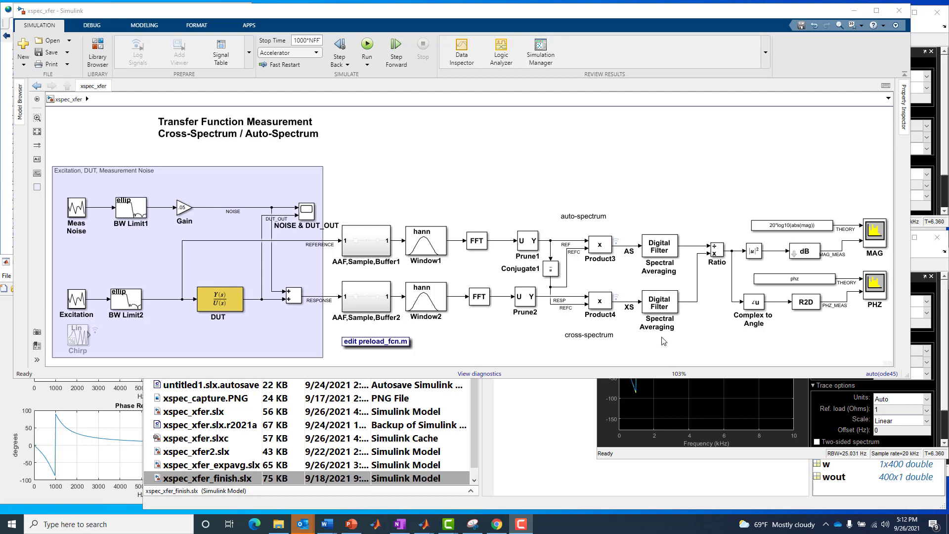
- Point out the title note, the DUT block, and the REFERENCE and RESPONSE signal lines
{"action": "left_click", "coordinate": [156, 140]}
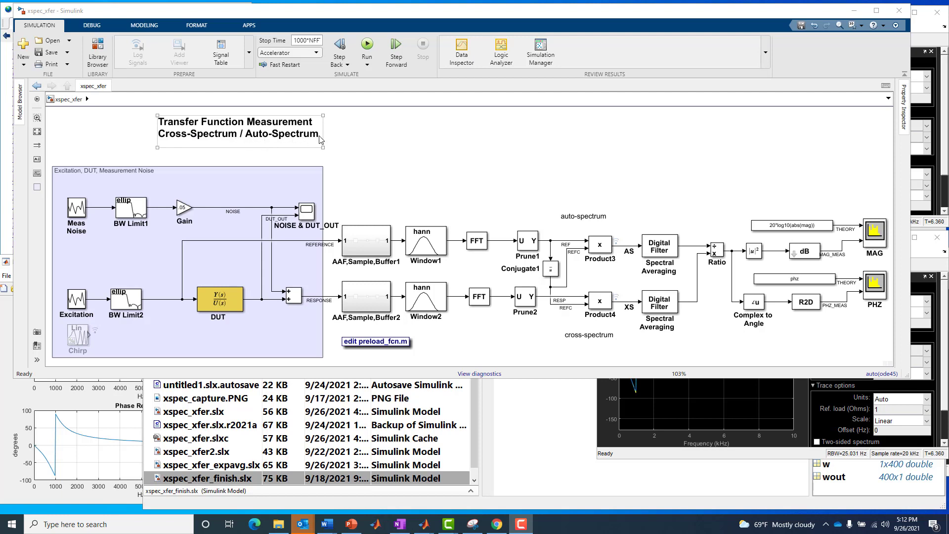
{"action": "left_click", "coordinate": [221, 305]}
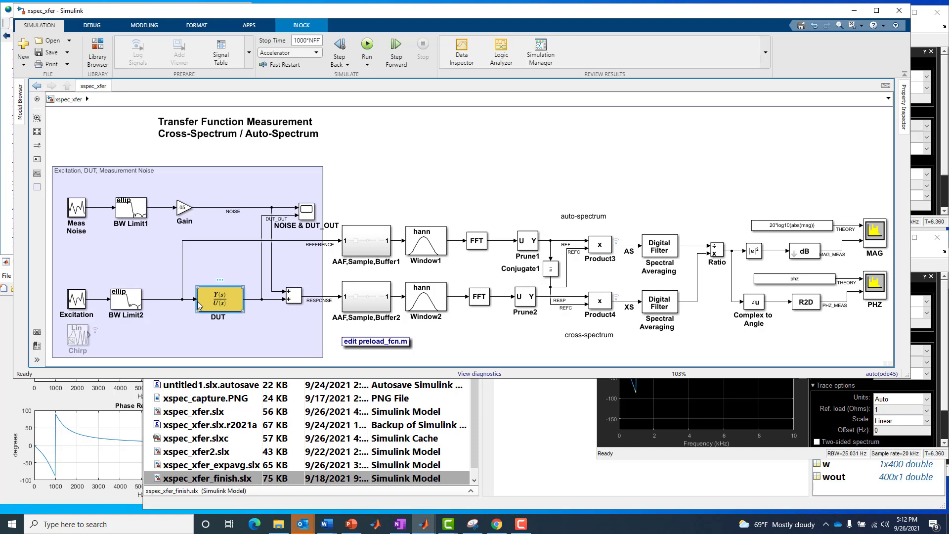
{"action": "left_click", "coordinate": [198, 304]}
{"action": "left_click", "coordinate": [230, 241]}
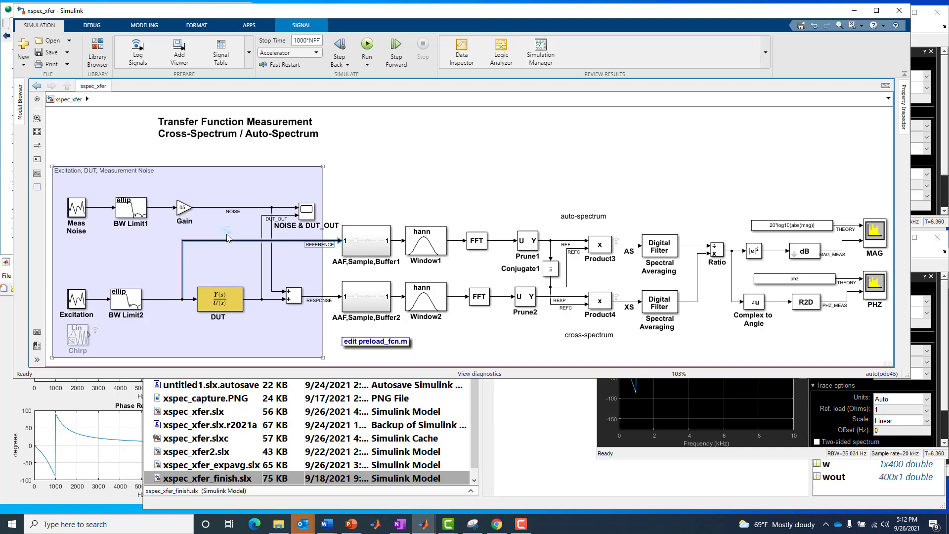
{"action": "left_click", "coordinate": [332, 297]}
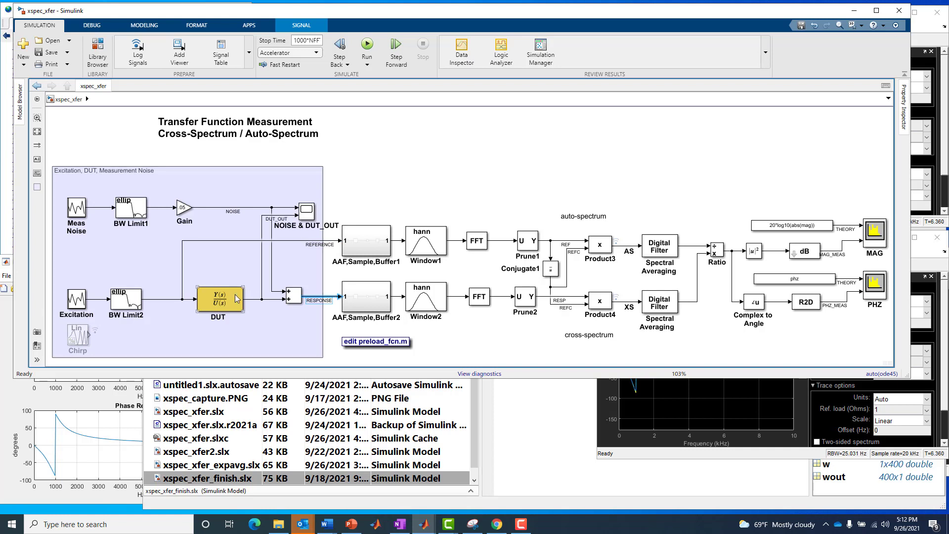
{"action": "left_click", "coordinate": [251, 303]}
- Highlight Conjugate1, Product3 and Product4, plus the buffer, window, FFT and prune blocks
{"action": "left_click_drag", "start_coordinate": [550, 225], "coordinate": [621, 320]}
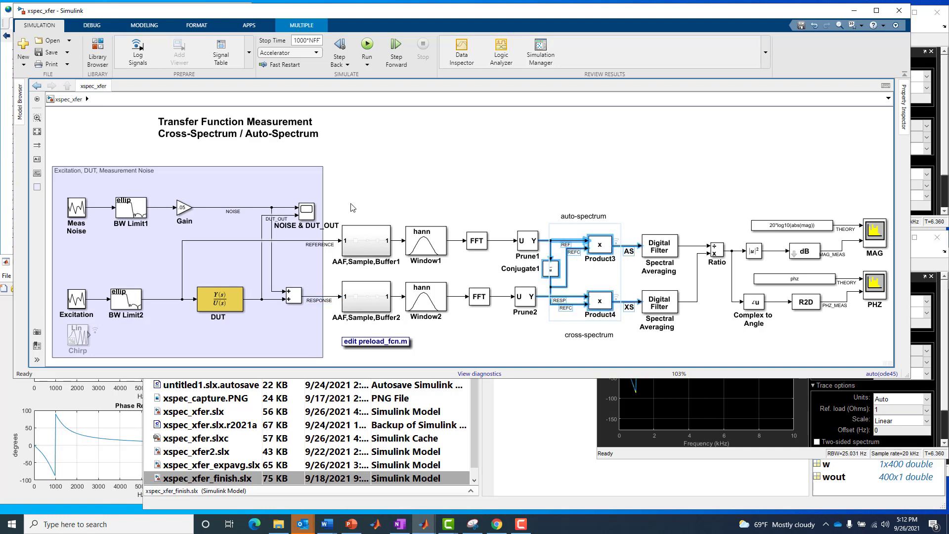
{"action": "left_click_drag", "start_coordinate": [350, 203], "coordinate": [680, 326]}
{"action": "left_click", "coordinate": [504, 337]}
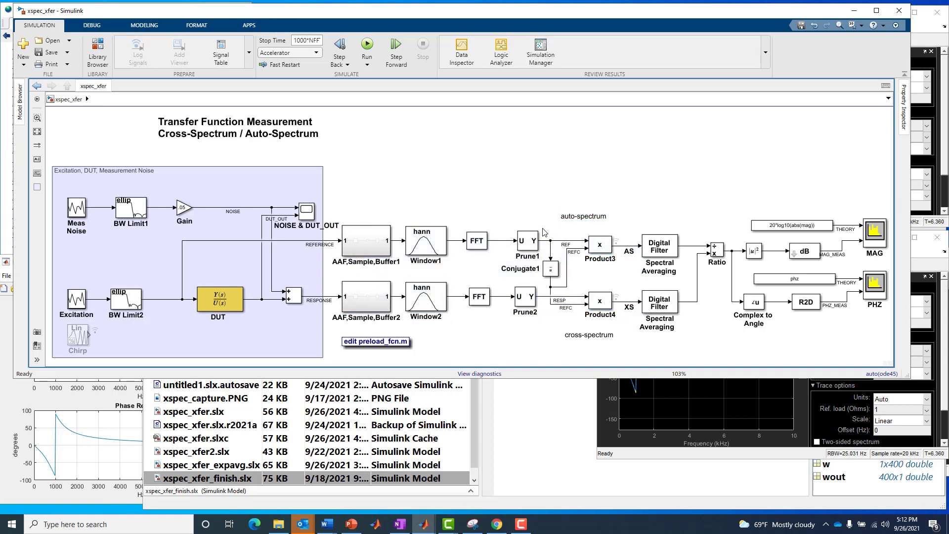
{"action": "left_click_drag", "start_coordinate": [542, 228], "coordinate": [624, 326]}
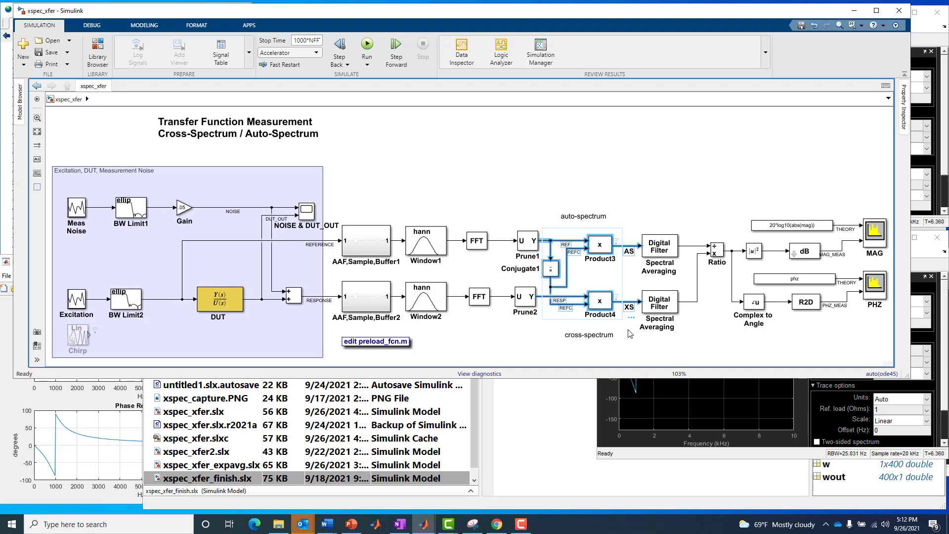
{"action": "left_click", "coordinate": [628, 334]}
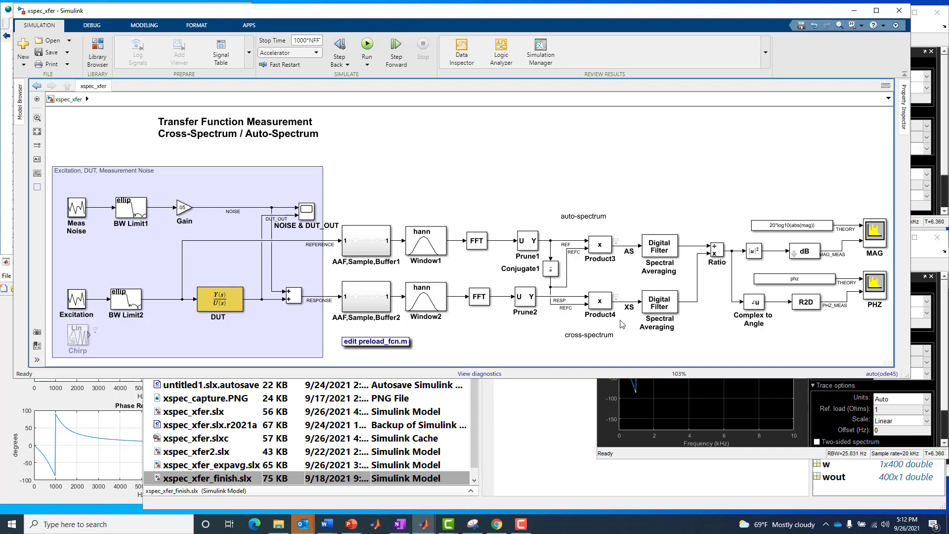
{"action": "left_click_drag", "start_coordinate": [622, 324], "coordinate": [553, 308]}
{"action": "left_click", "coordinate": [573, 313]}
- Highlight Product3, the REFC lines into Product3 and Product4, and the AS line
{"action": "left_click_drag", "start_coordinate": [557, 229], "coordinate": [612, 257]}
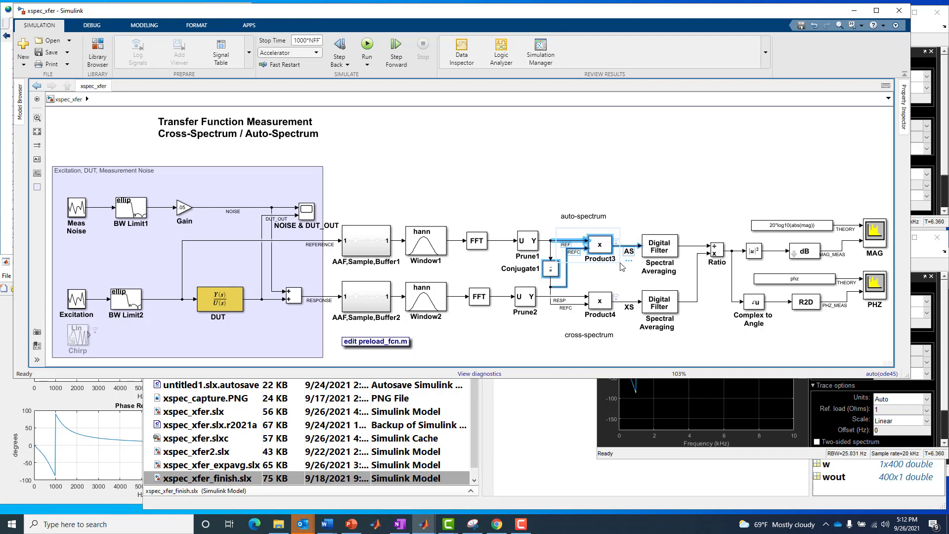
{"action": "left_click", "coordinate": [619, 288]}
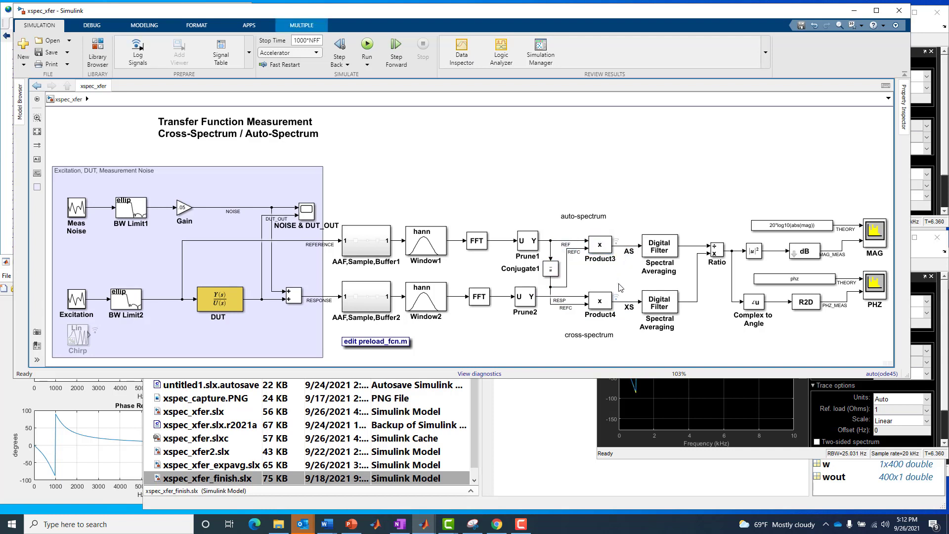
{"action": "left_click", "coordinate": [574, 307]}
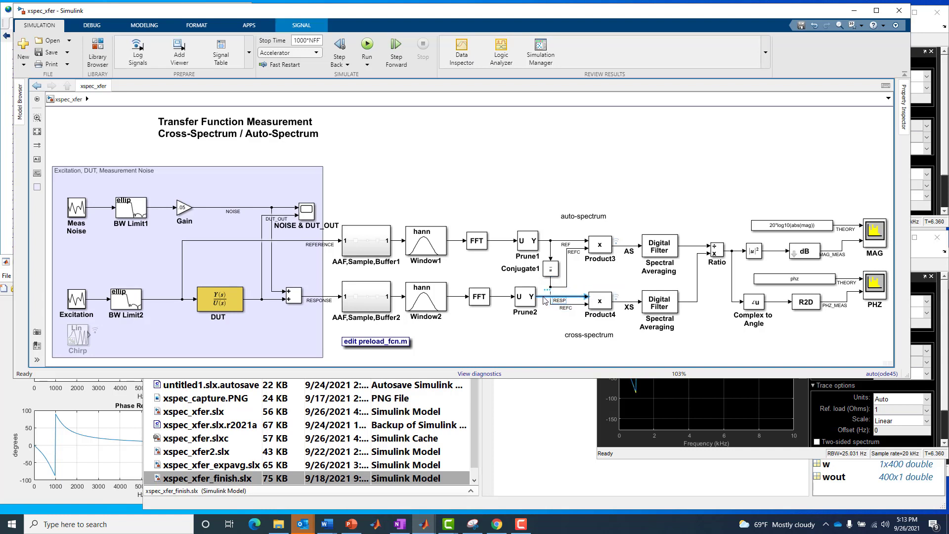
{"action": "left_click", "coordinate": [572, 294]}
{"action": "left_click", "coordinate": [581, 251]}
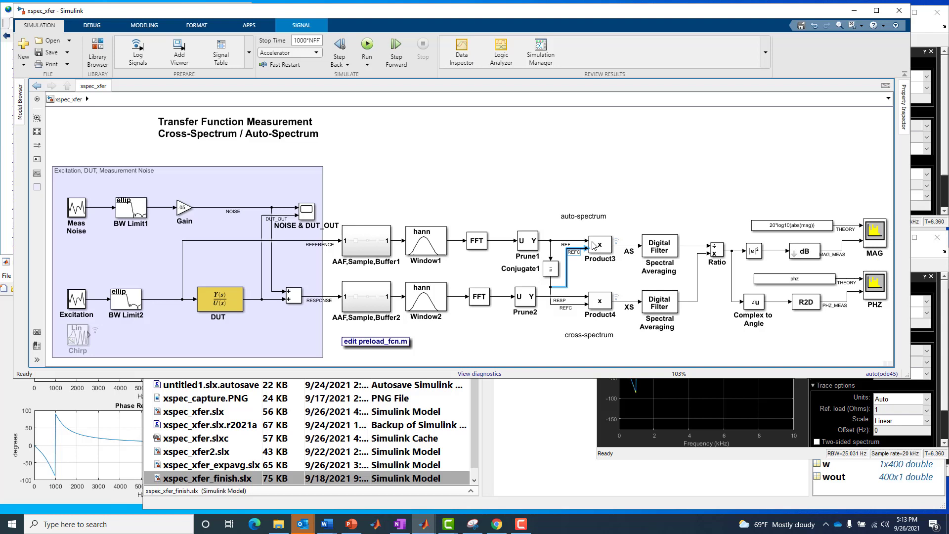
{"action": "left_click", "coordinate": [624, 247]}
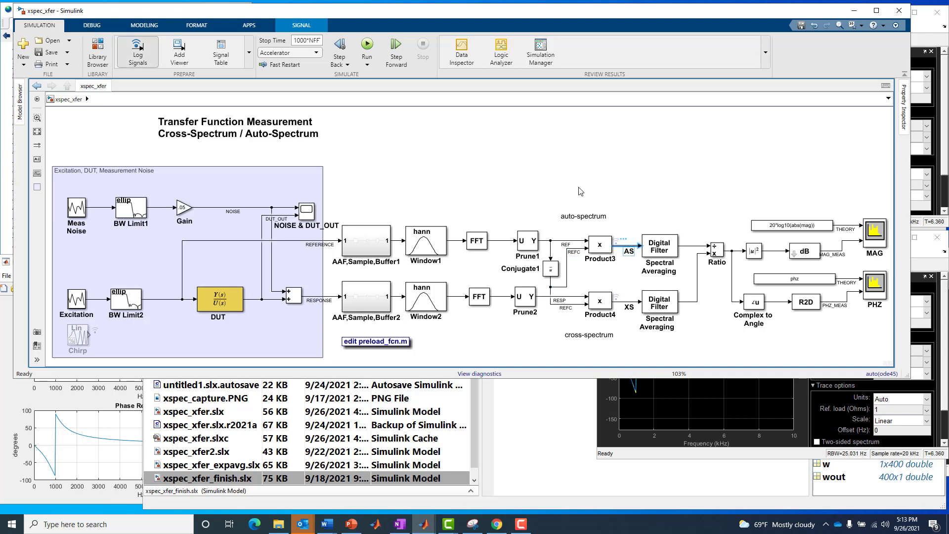
- Highlight the Excitation, DUT, Measurement Noise area of the diagram
{"action": "left_click", "coordinate": [460, 187]}
{"action": "left_click", "coordinate": [260, 191]}
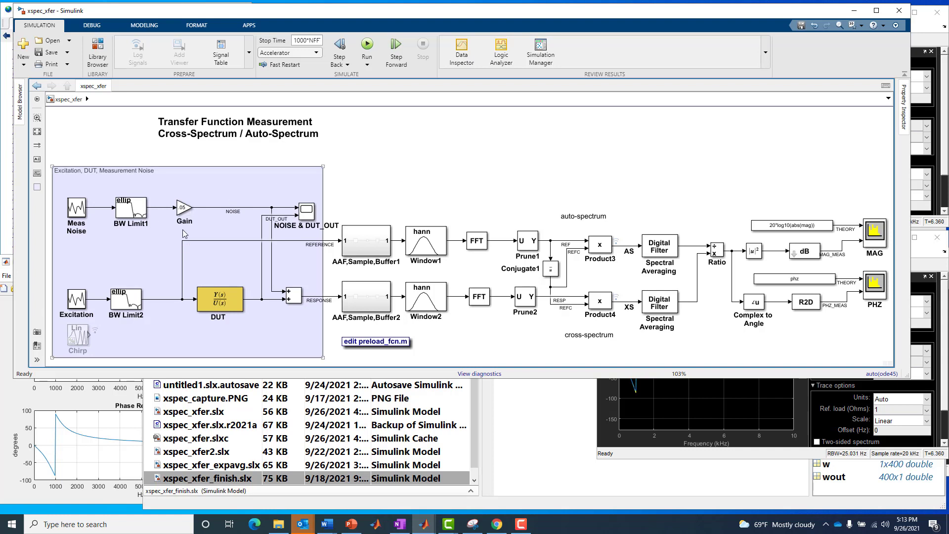
{"action": "left_click", "coordinate": [465, 221]}
{"action": "left_click", "coordinate": [97, 212]}
{"action": "left_click", "coordinate": [446, 221]}
- Highlight the DUT block, then review the theoretical magnitude and phase figure and minimize it
{"action": "left_click", "coordinate": [322, 217]}
{"action": "left_click", "coordinate": [240, 305]}
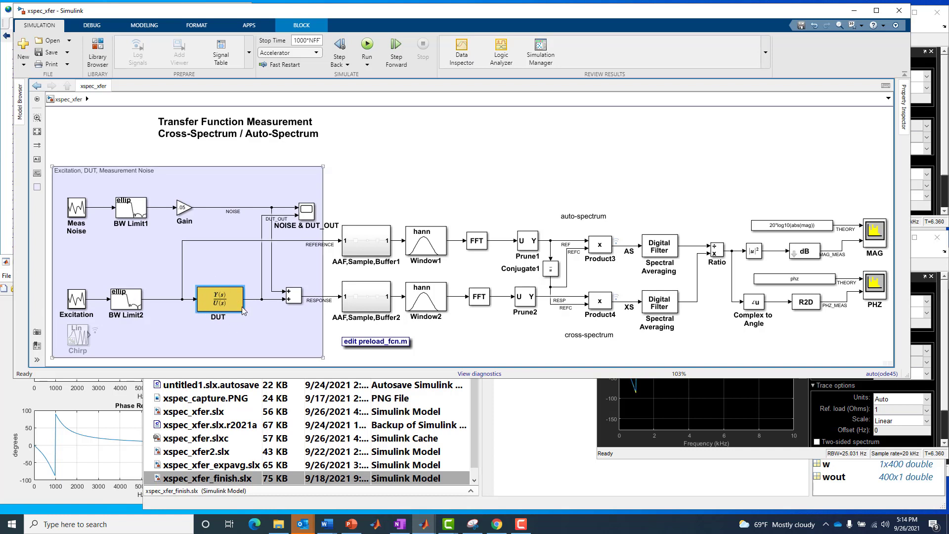
{"action": "left_click", "coordinate": [31, 406]}
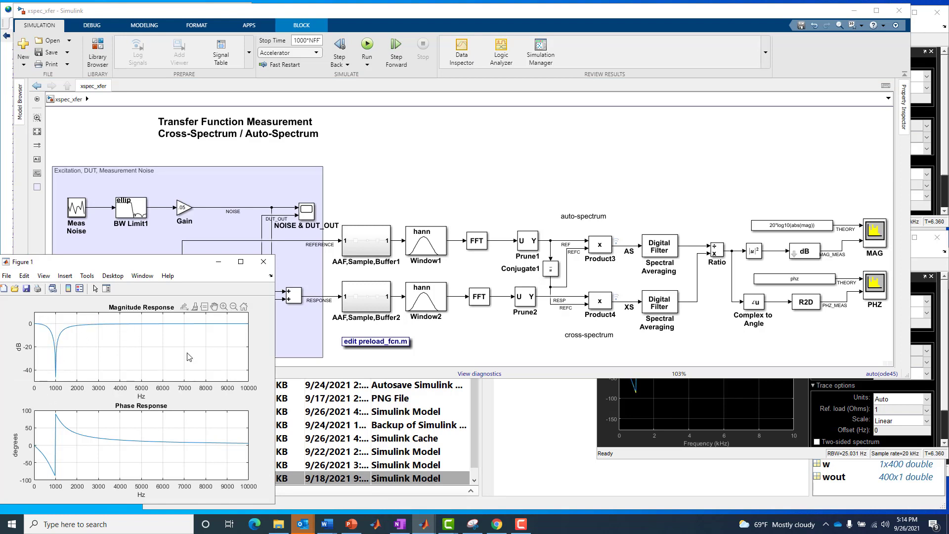
{"action": "left_click", "coordinate": [218, 262]}
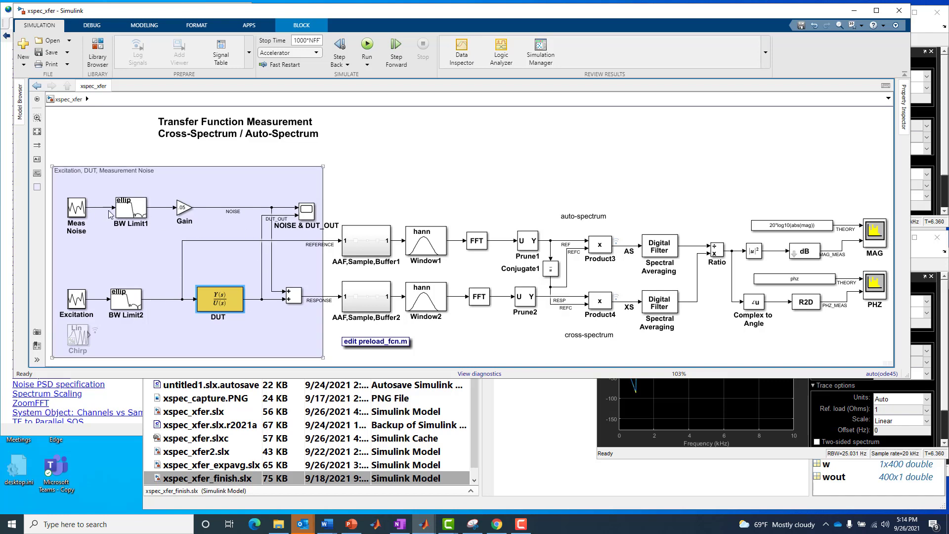
{"action": "left_click", "coordinate": [123, 207]}
{"action": "left_click", "coordinate": [148, 203]}
{"action": "left_click", "coordinate": [315, 202]}
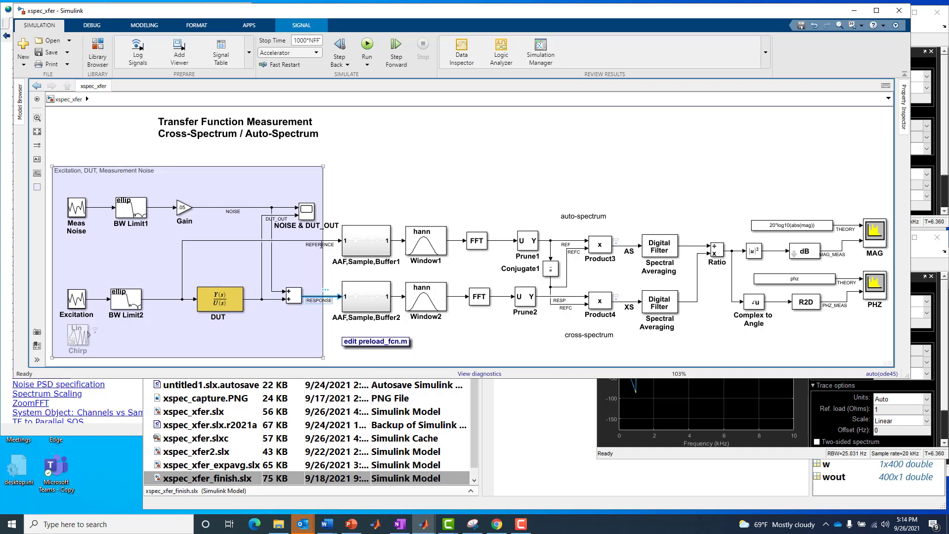
{"action": "left_click", "coordinate": [288, 240]}
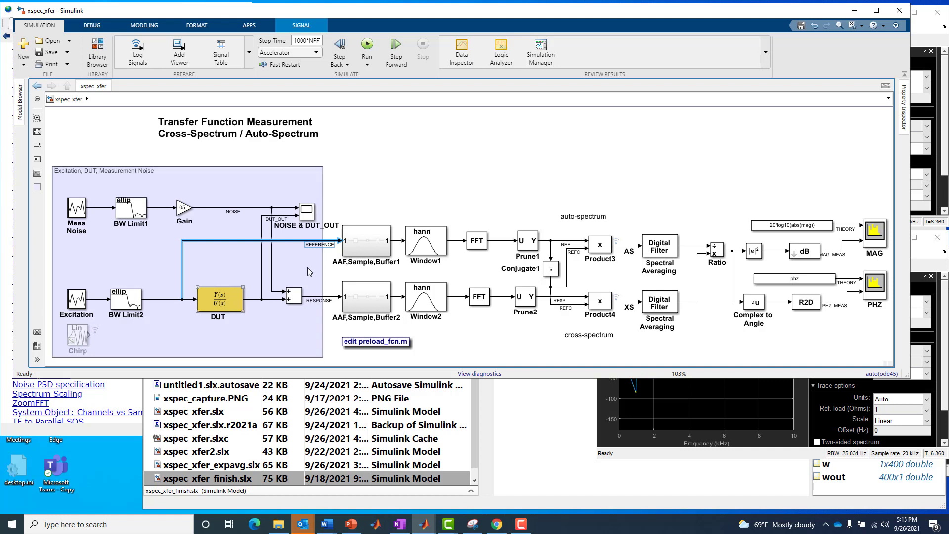
{"action": "left_click", "coordinate": [377, 179]}
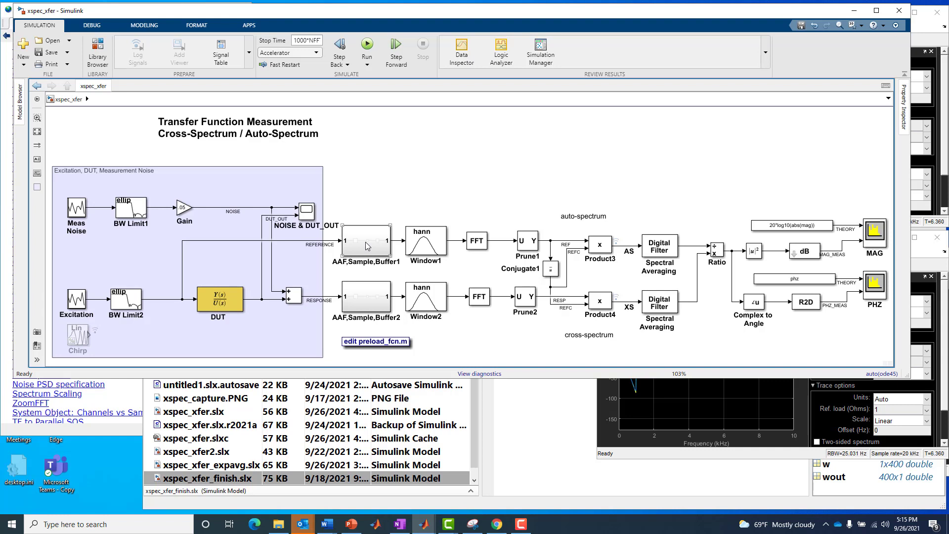
- Inside AAF,Sample,Buffer1, inspect the ellip filter, Zero-Order Hold, buffer block and output line
{"action": "double_click", "coordinate": [366, 242]}
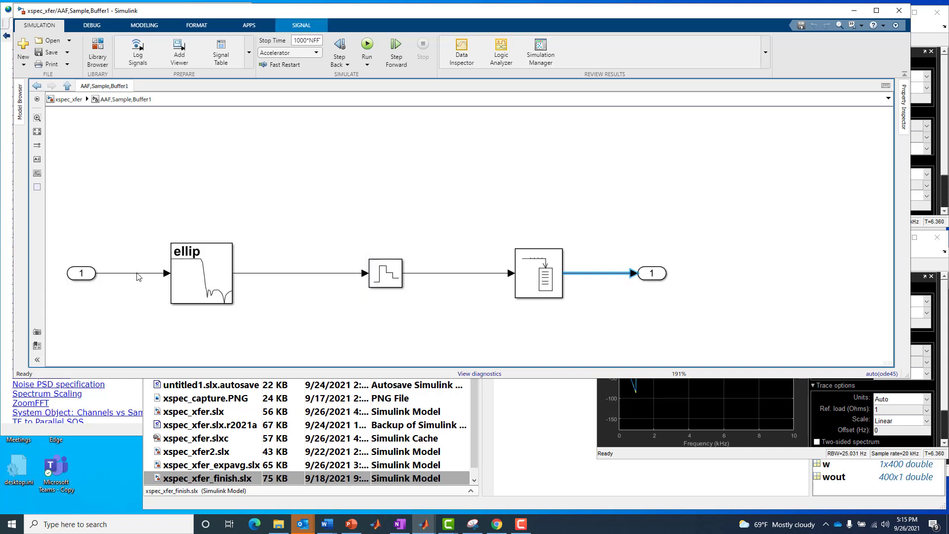
{"action": "left_click", "coordinate": [198, 272]}
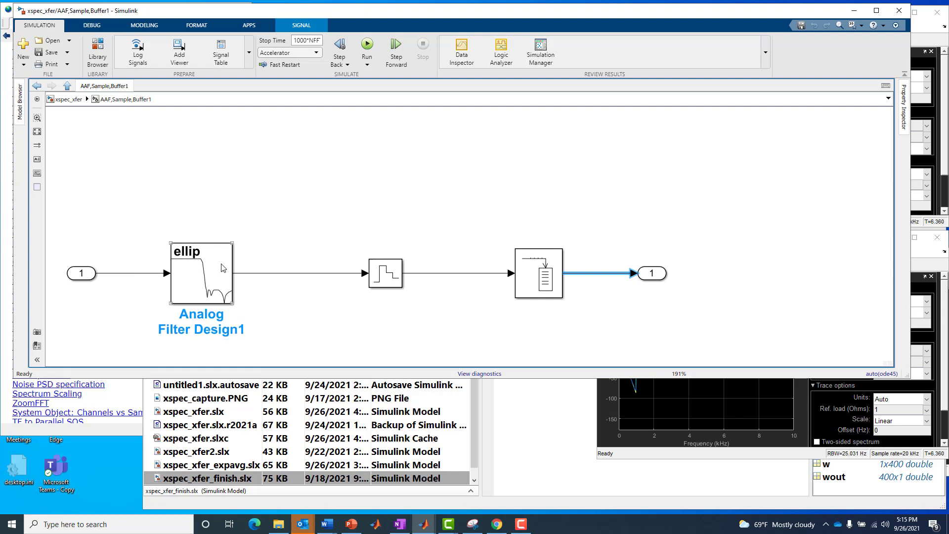
{"action": "left_click", "coordinate": [235, 289]}
{"action": "left_click", "coordinate": [383, 279]}
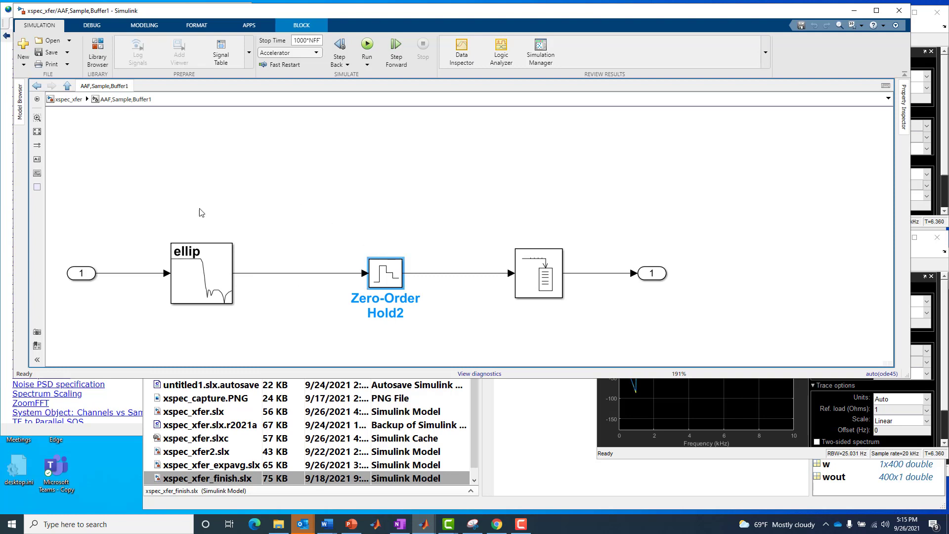
{"action": "left_click_drag", "start_coordinate": [142, 192], "coordinate": [454, 350]}
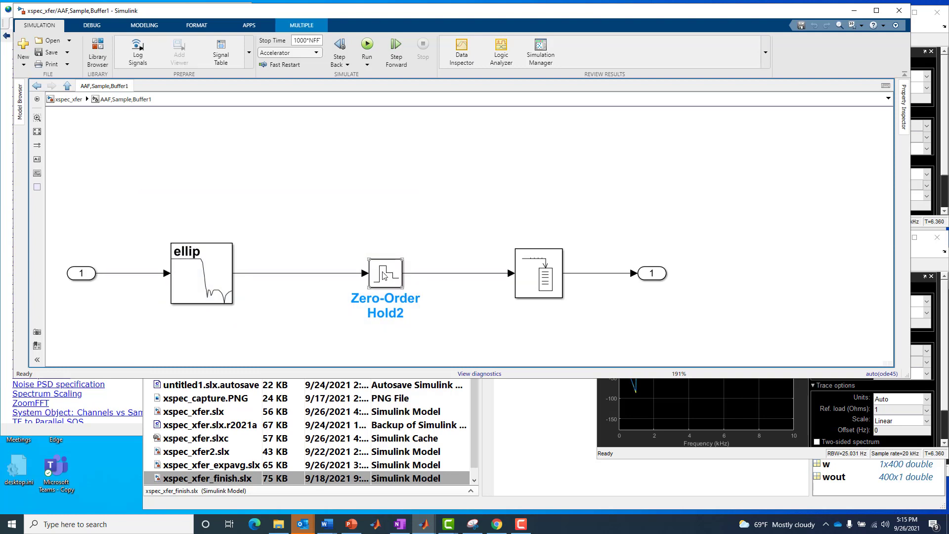
{"action": "left_click", "coordinate": [224, 254]}
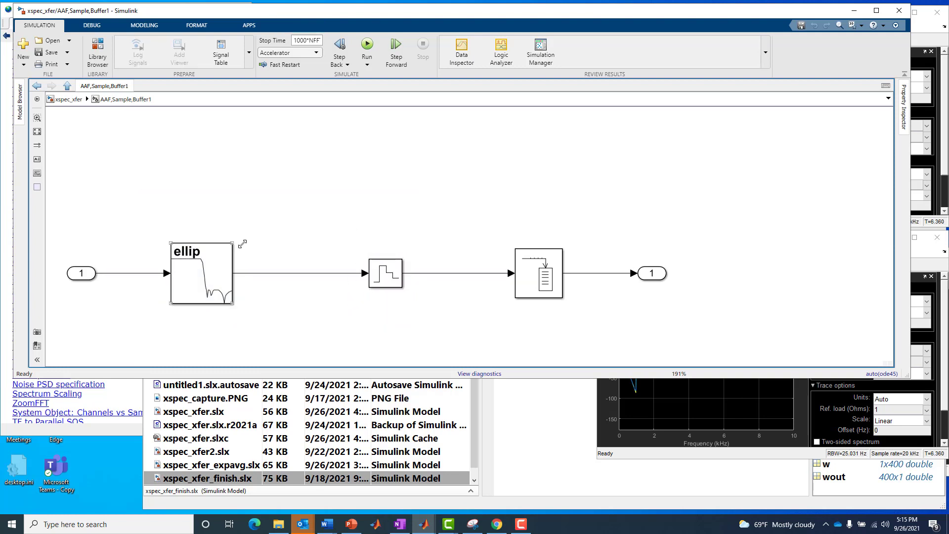
{"action": "left_click", "coordinate": [220, 270]}
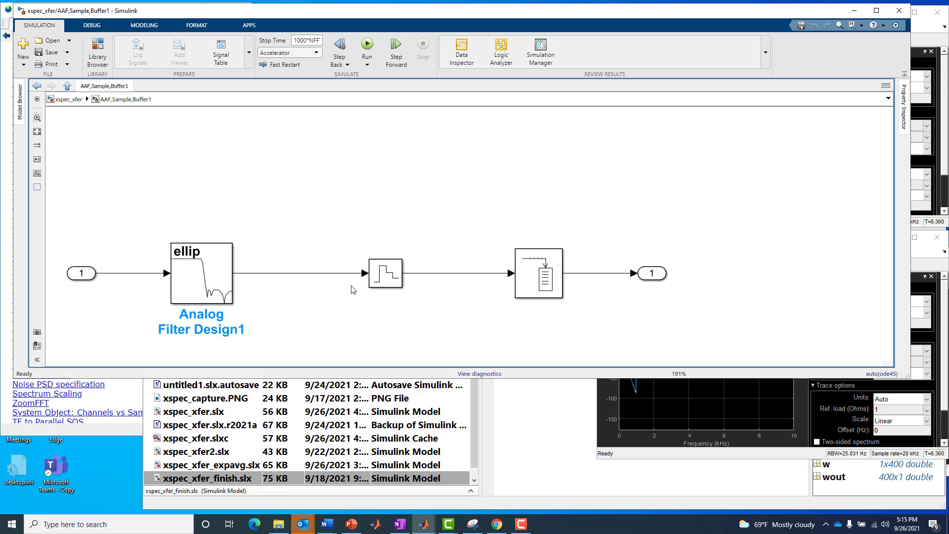
{"action": "left_click", "coordinate": [550, 281]}
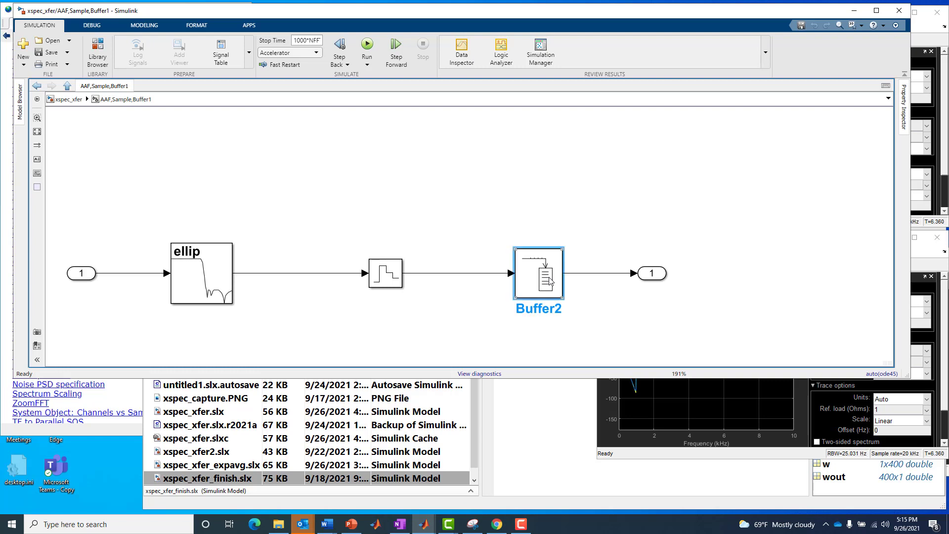
{"action": "left_click", "coordinate": [601, 276]}
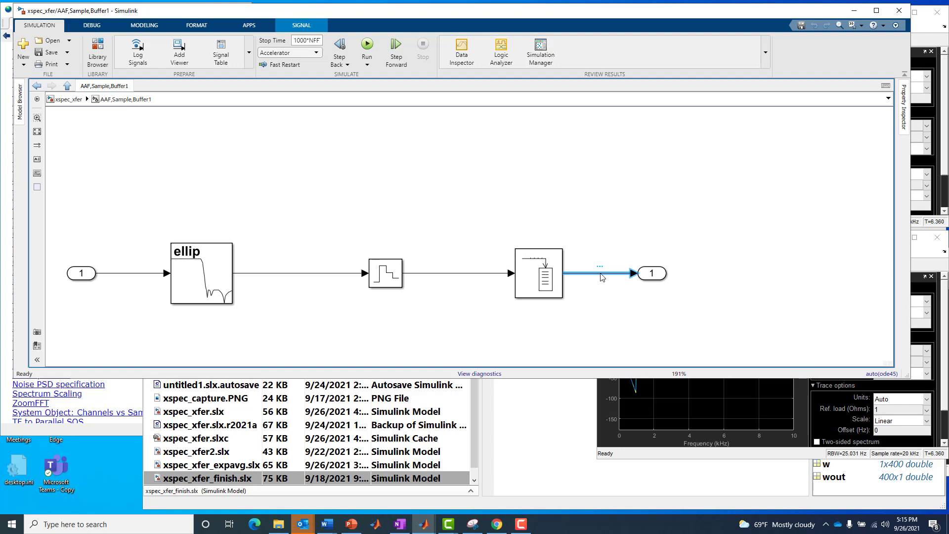
- At the top level, highlight both anti-alias sample buffer subsystems, the upper Hann window and FFT
{"action": "left_click", "coordinate": [67, 86]}
{"action": "left_click_drag", "start_coordinate": [343, 186], "coordinate": [385, 331]}
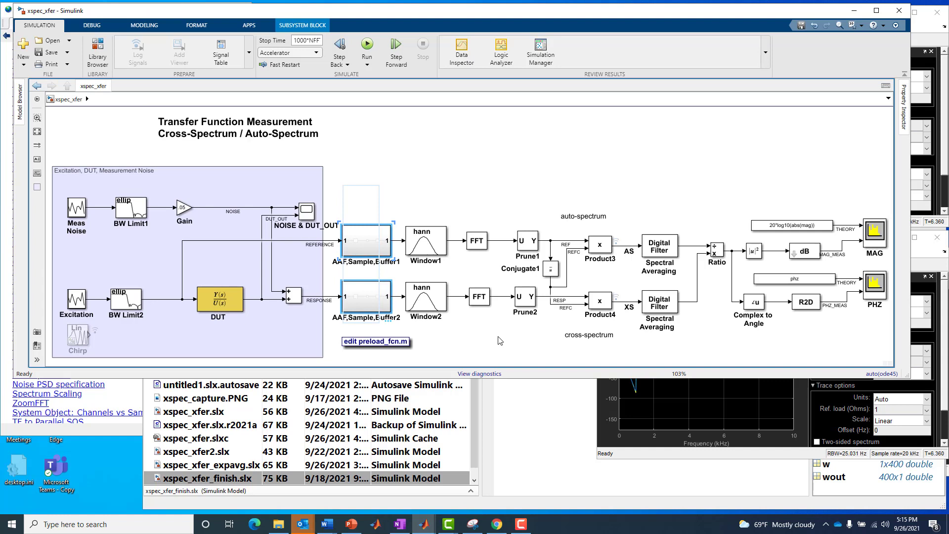
{"action": "left_click", "coordinate": [498, 348]}
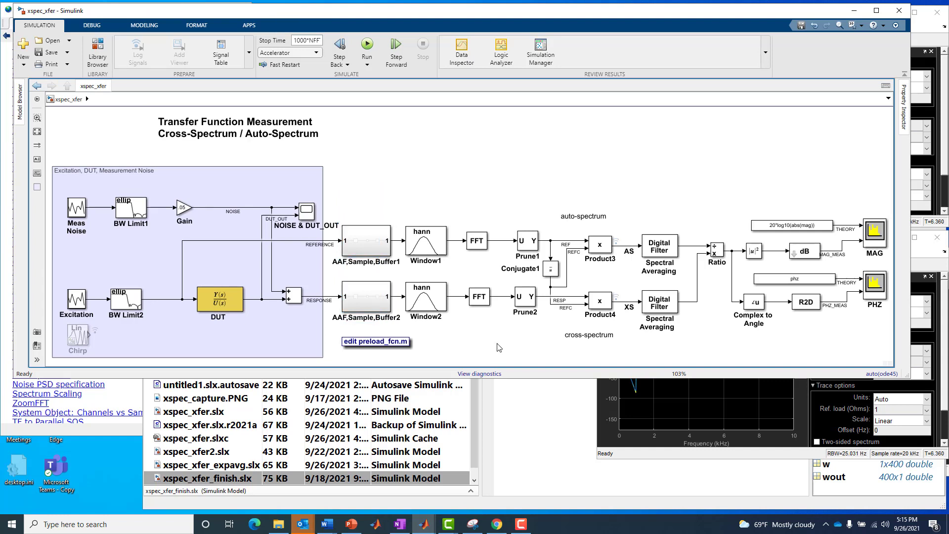
{"action": "left_click", "coordinate": [435, 241]}
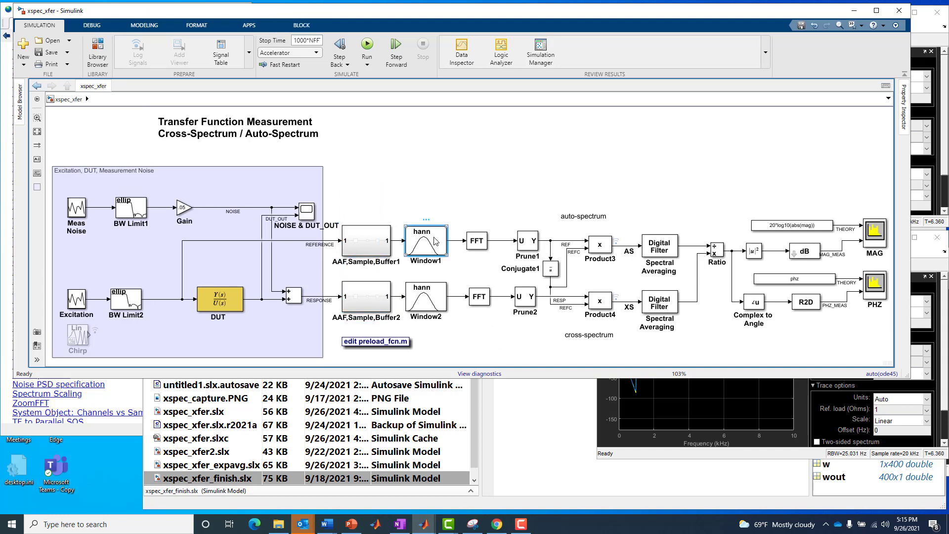
{"action": "left_click", "coordinate": [483, 242]}
{"action": "left_click", "coordinate": [507, 221]}
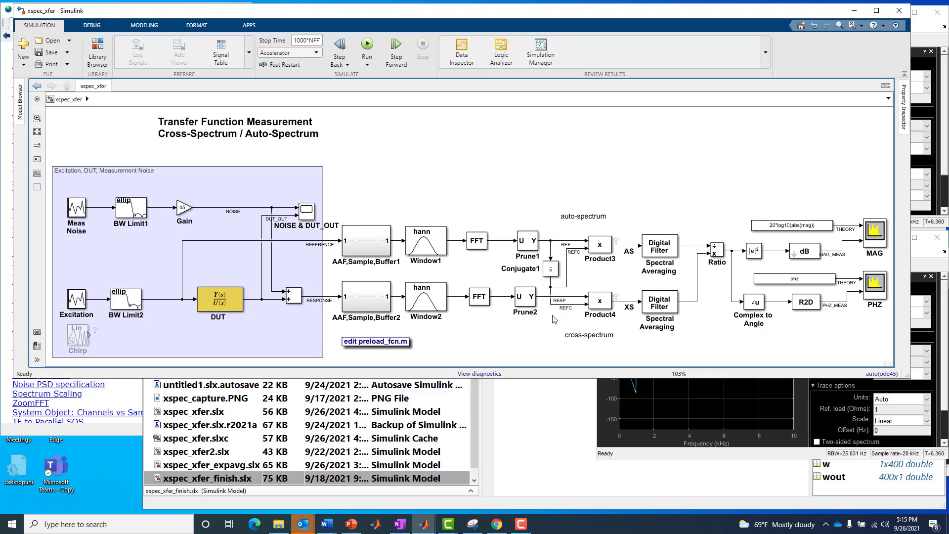
- Move Product4 slightly down so its RESP and REFC wires reroute cleanly
{"action": "left_click", "coordinate": [548, 296]}
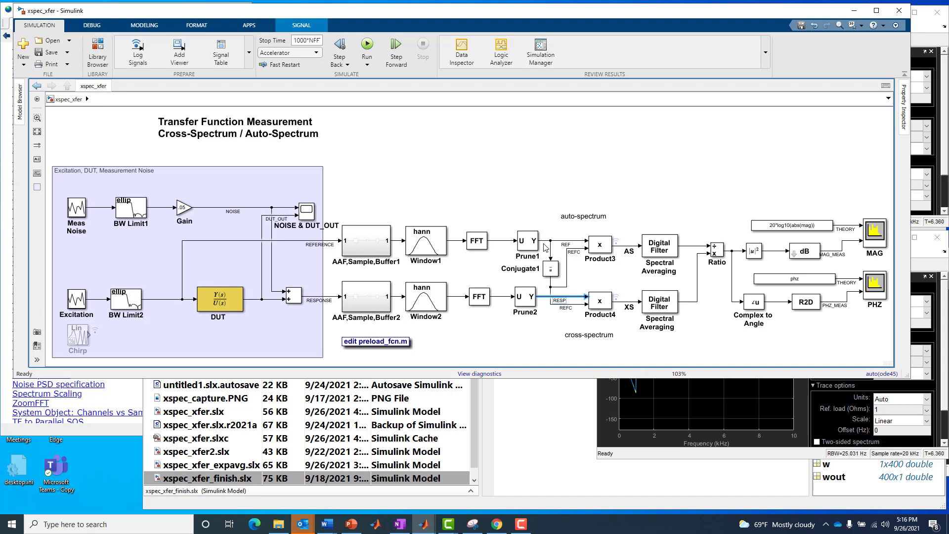
{"action": "left_click_drag", "start_coordinate": [545, 229], "coordinate": [561, 252]}
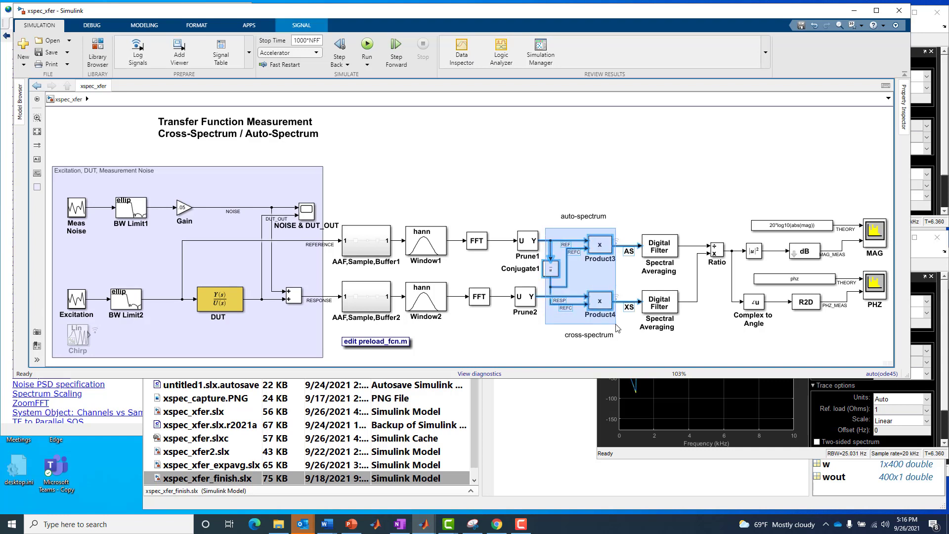
{"action": "left_click", "coordinate": [641, 347]}
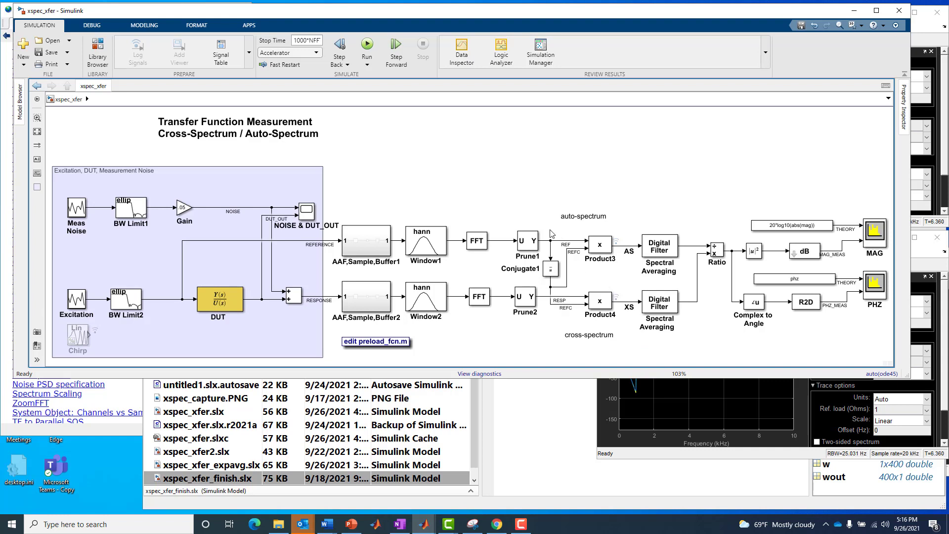
{"action": "left_click", "coordinate": [596, 302]}
{"action": "left_click", "coordinate": [595, 303]}
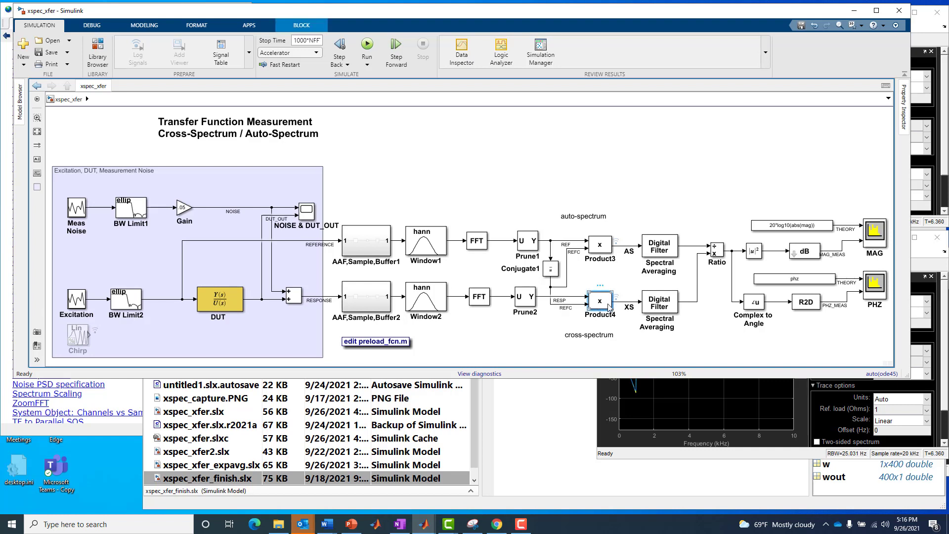
{"action": "left_click_drag", "start_coordinate": [595, 302], "coordinate": [609, 306]}
- Point out the Meas Noise line, the RESPONSE line into the second buffer, and Product4
{"action": "left_click", "coordinate": [97, 207]}
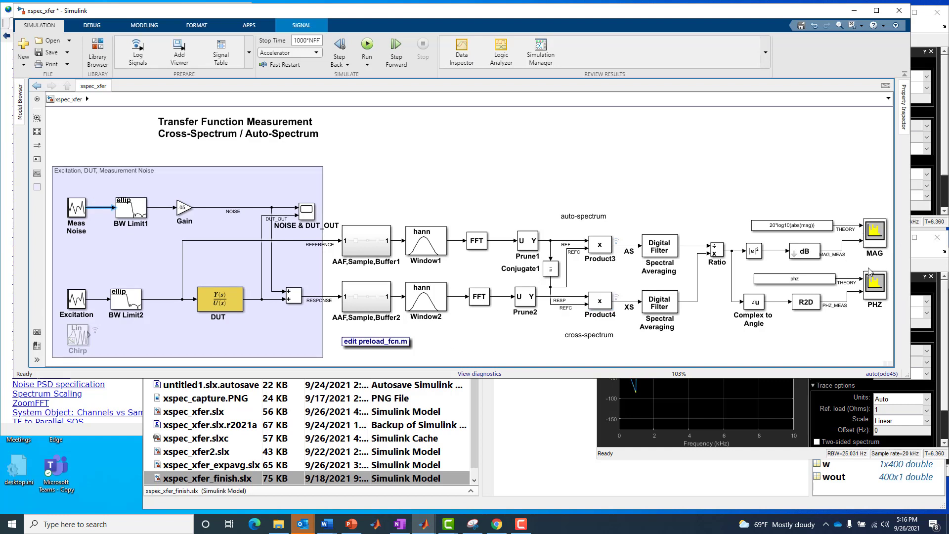
{"action": "left_click", "coordinate": [333, 297]}
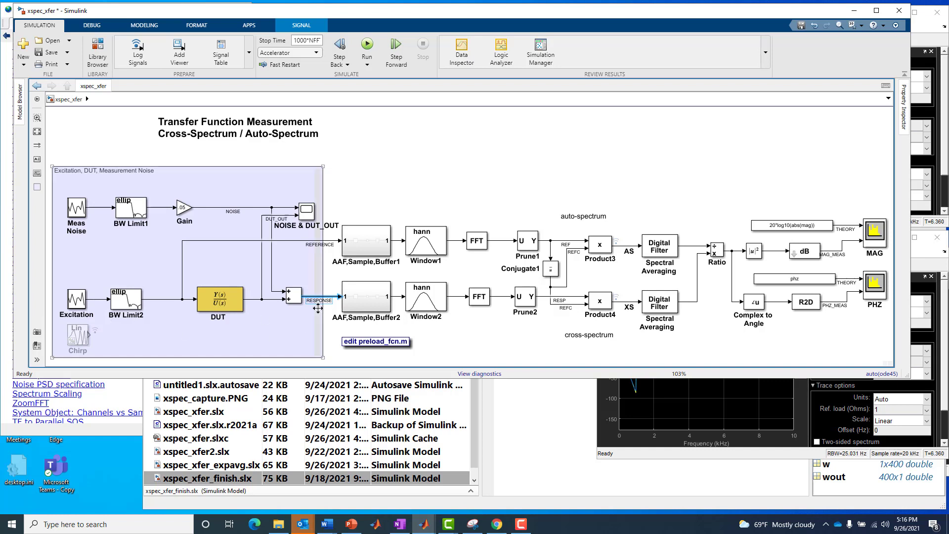
{"action": "left_click", "coordinate": [609, 307]}
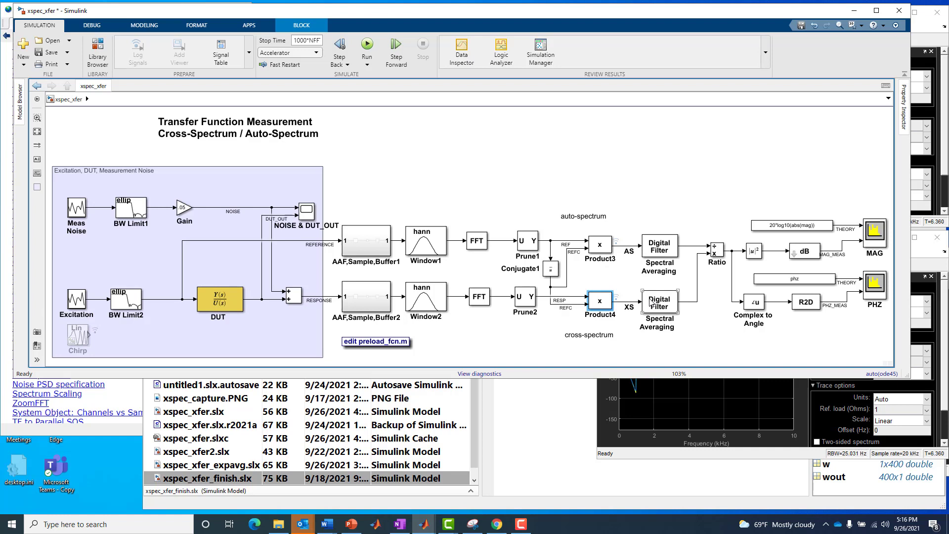
{"action": "left_click", "coordinate": [618, 250]}
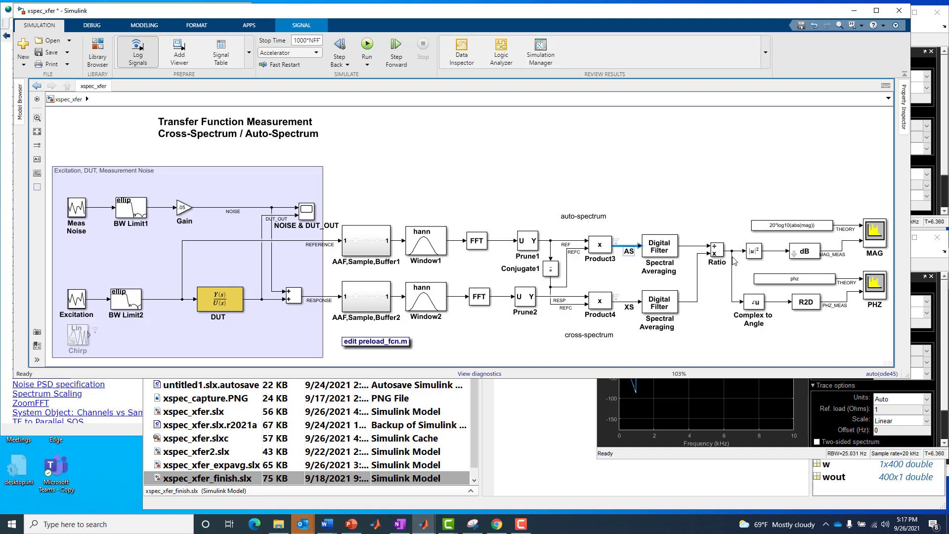
{"action": "left_click", "coordinate": [731, 251]}
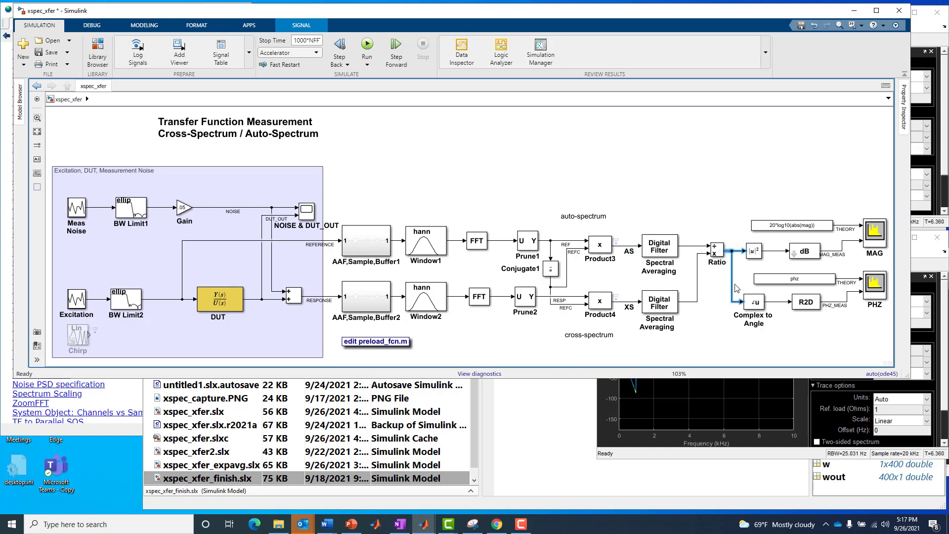
{"action": "left_click", "coordinate": [709, 289]}
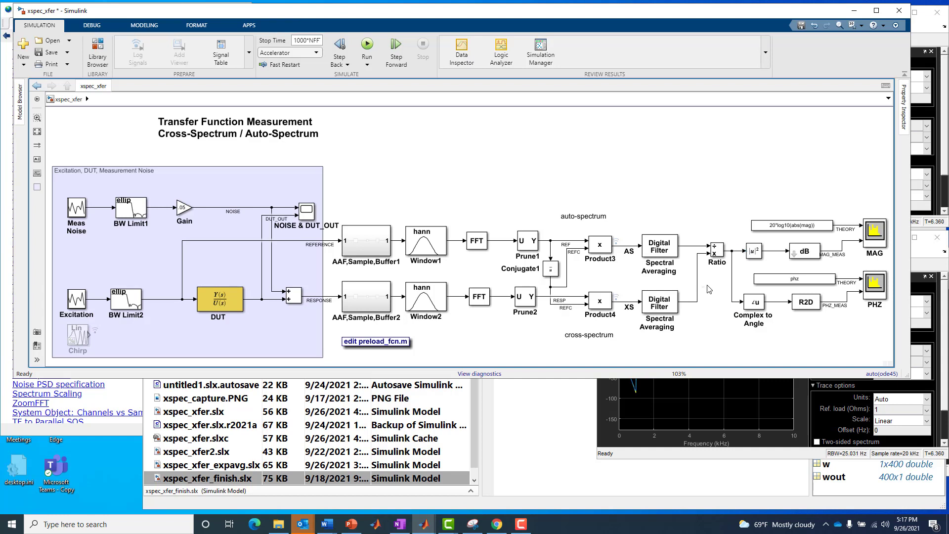
{"action": "left_click", "coordinate": [732, 276]}
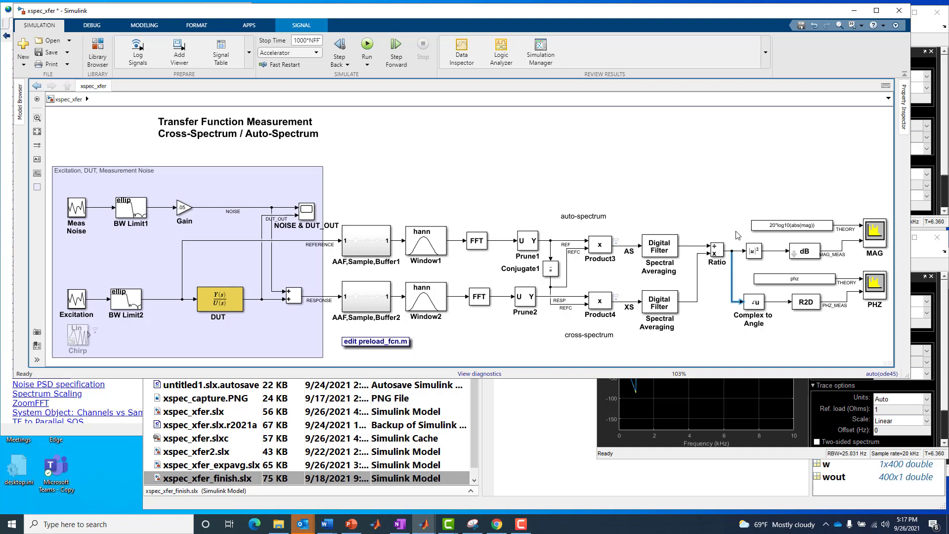
{"action": "left_click_drag", "start_coordinate": [737, 235], "coordinate": [826, 321]}
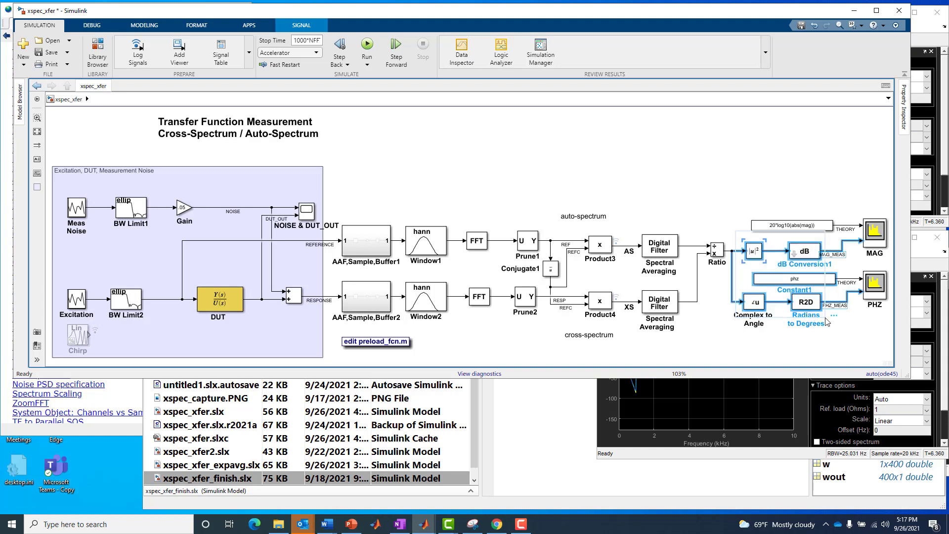
{"action": "left_click", "coordinate": [835, 344]}
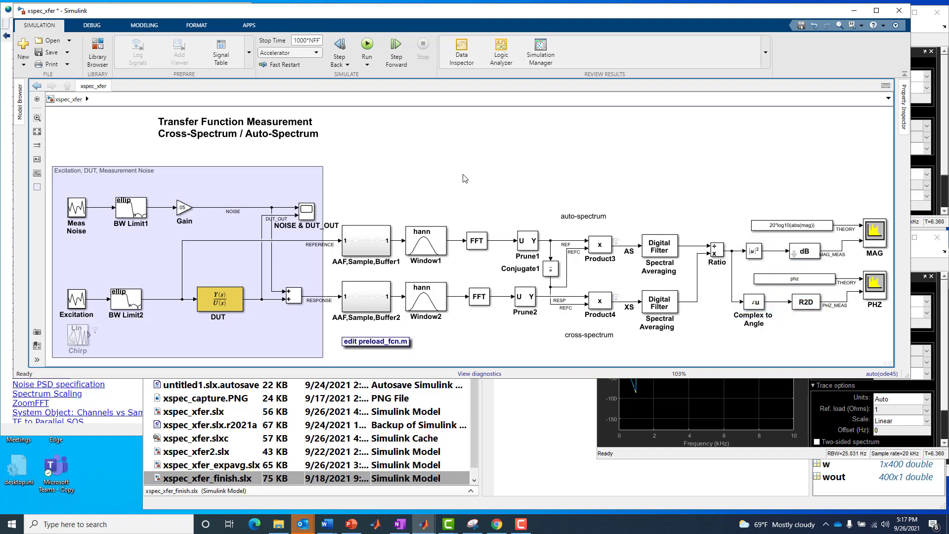
- Run the xspec_xfer simulation and bring the PHZ and MAG spectrum analyzer windows forward
{"action": "left_click", "coordinate": [366, 45]}
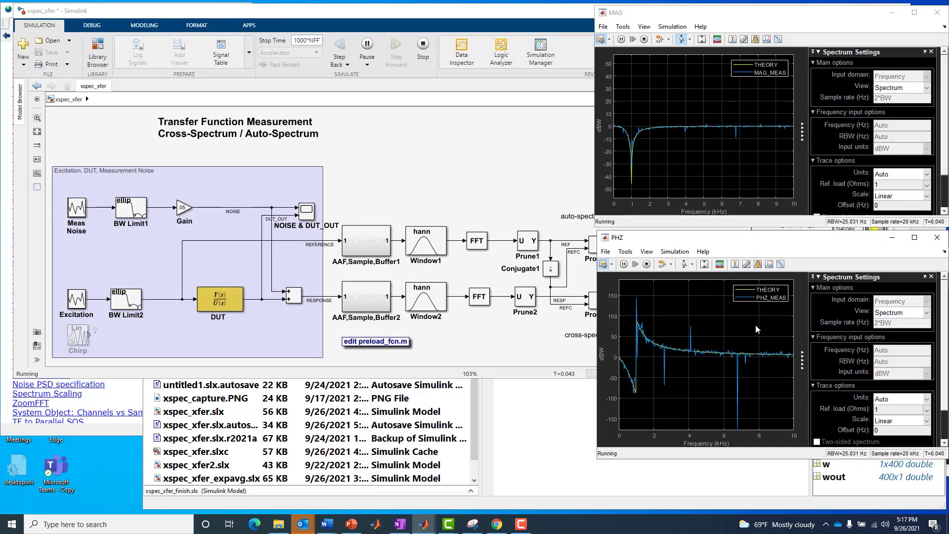
{"action": "left_click", "coordinate": [522, 180]}
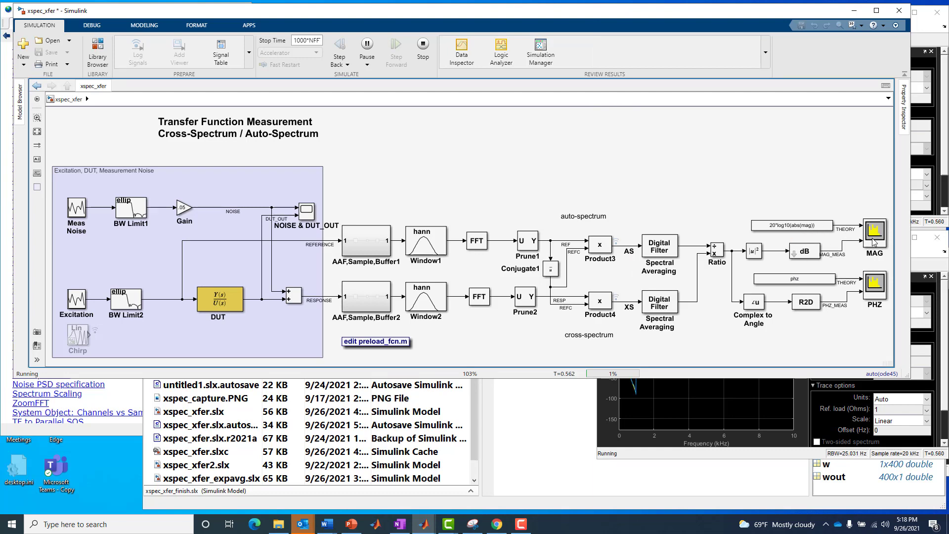
{"action": "left_click", "coordinate": [873, 242]}
{"action": "left_click", "coordinate": [924, 269]}
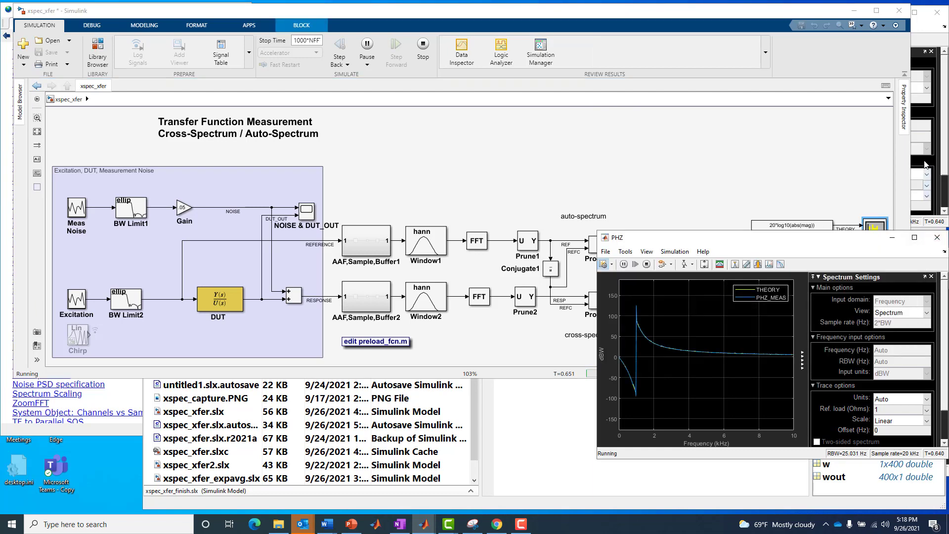
{"action": "left_click", "coordinate": [925, 164]}
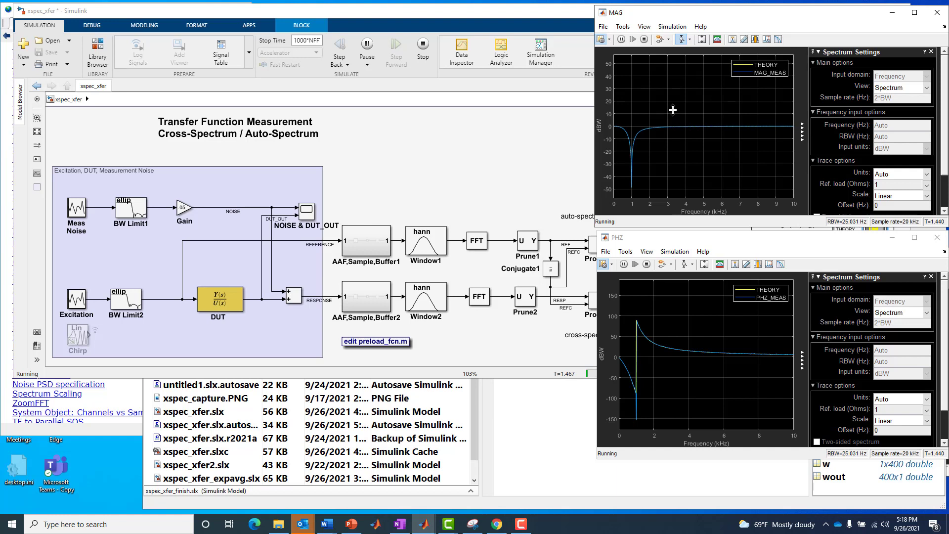
- Zoom the MAG axis near 0 dBW, stop at T=3.240, then reset to the full notch view
{"action": "left_click_drag", "start_coordinate": [666, 134], "coordinate": [691, 165]}
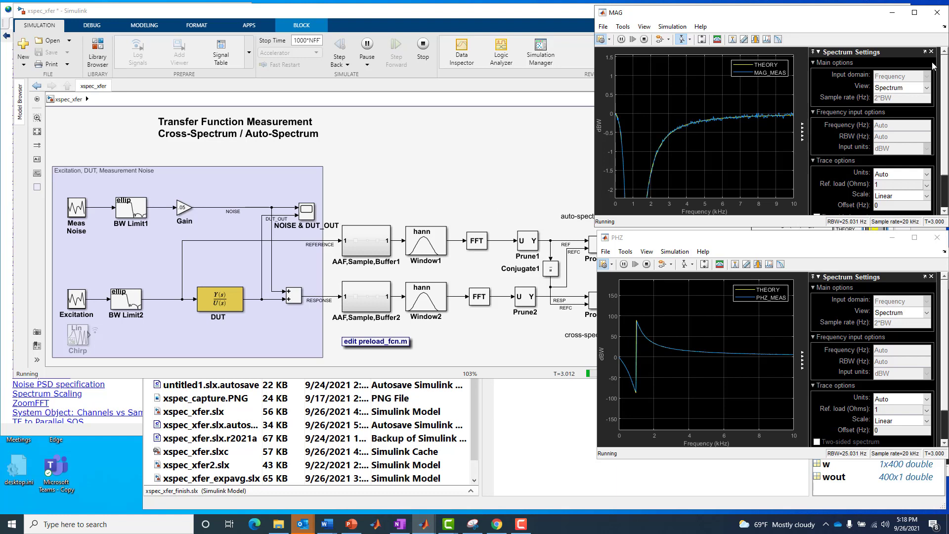
{"action": "left_click", "coordinate": [643, 40]}
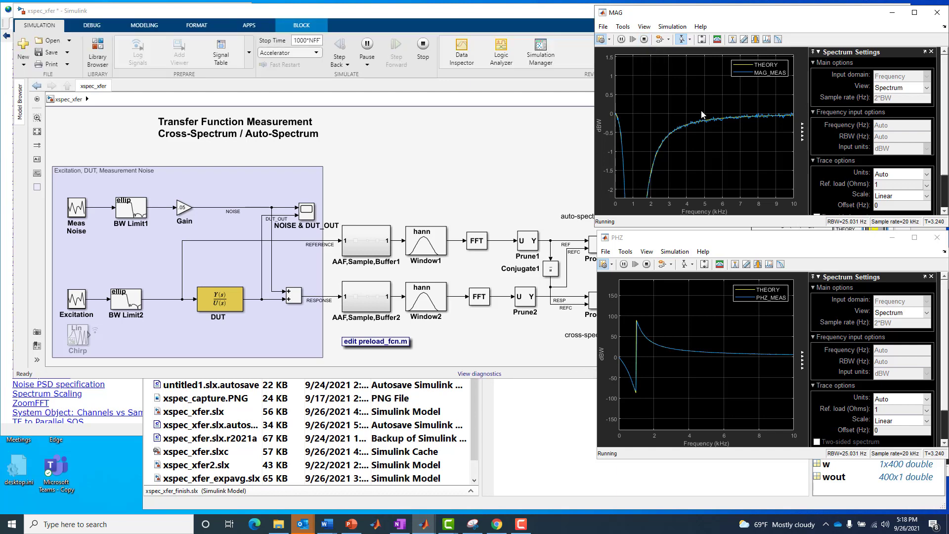
{"action": "right_click", "coordinate": [702, 112]}
{"action": "left_click", "coordinate": [729, 128]}
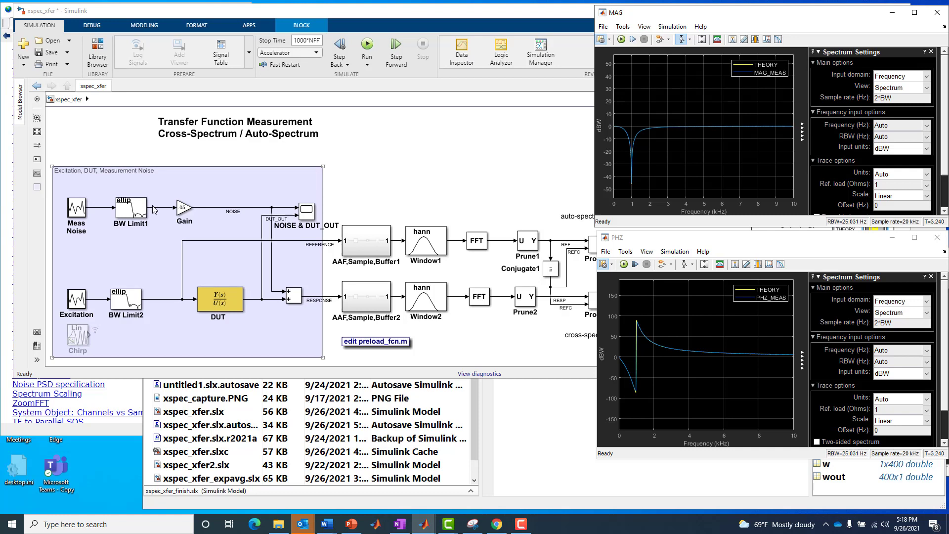
{"action": "left_click", "coordinate": [88, 214]}
{"action": "left_click", "coordinate": [184, 208]}
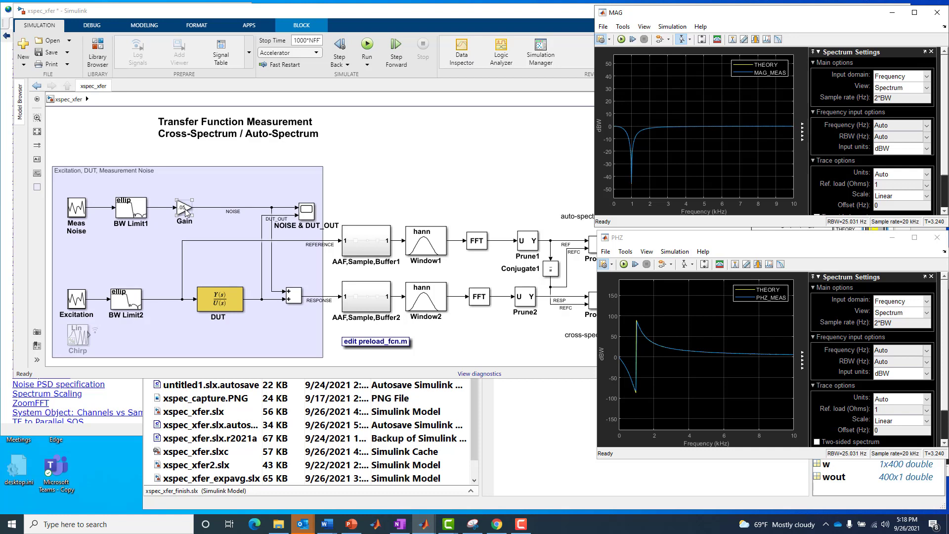
{"action": "left_click", "coordinate": [173, 203]}
{"action": "left_click", "coordinate": [325, 224]}
- Open the NOISE & DUT_OUT Scope block to see its noise and device-output waveforms
{"action": "double_click", "coordinate": [309, 215]}
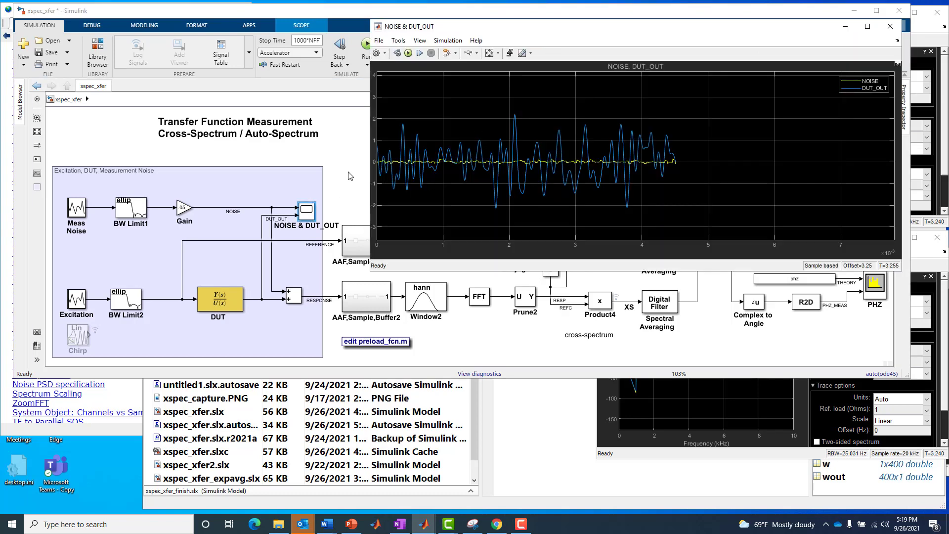
{"action": "left_click", "coordinate": [324, 198]}
- Bring the diagram forward and point out BW Limit2, the excitation/noise area, and the product and conjugate blocks
{"action": "left_click", "coordinate": [331, 297]}
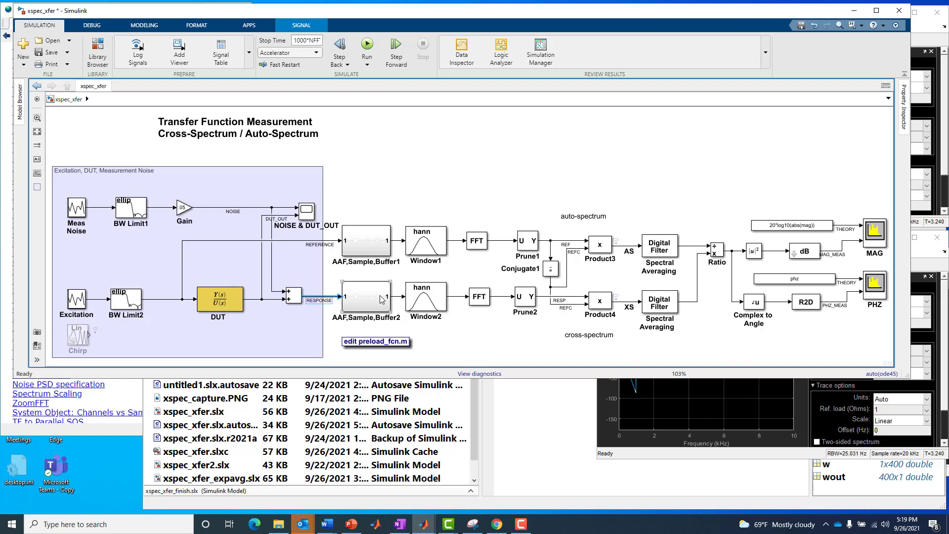
{"action": "left_click", "coordinate": [297, 274]}
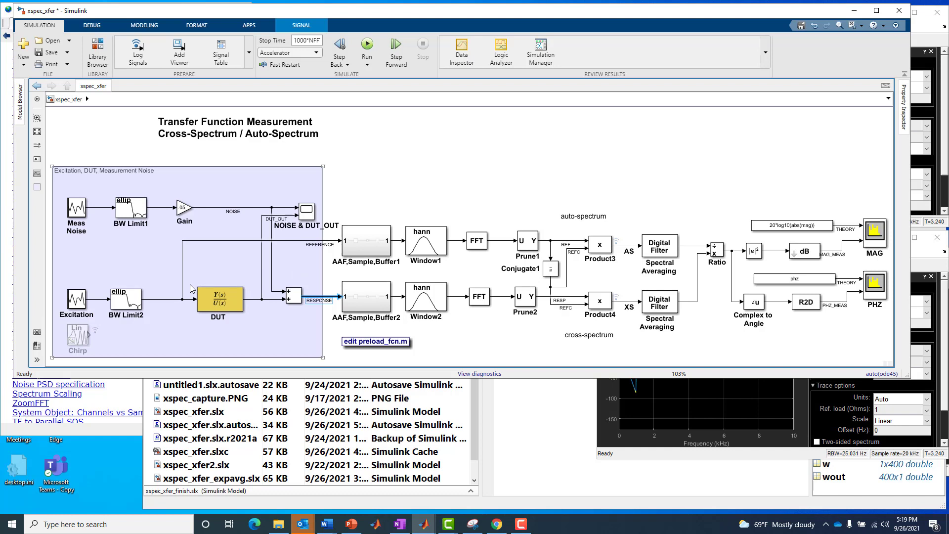
{"action": "left_click", "coordinate": [143, 298]}
{"action": "left_click", "coordinate": [159, 245]}
{"action": "left_click", "coordinate": [456, 291]}
{"action": "left_click_drag", "start_coordinate": [625, 327], "coordinate": [543, 225]}
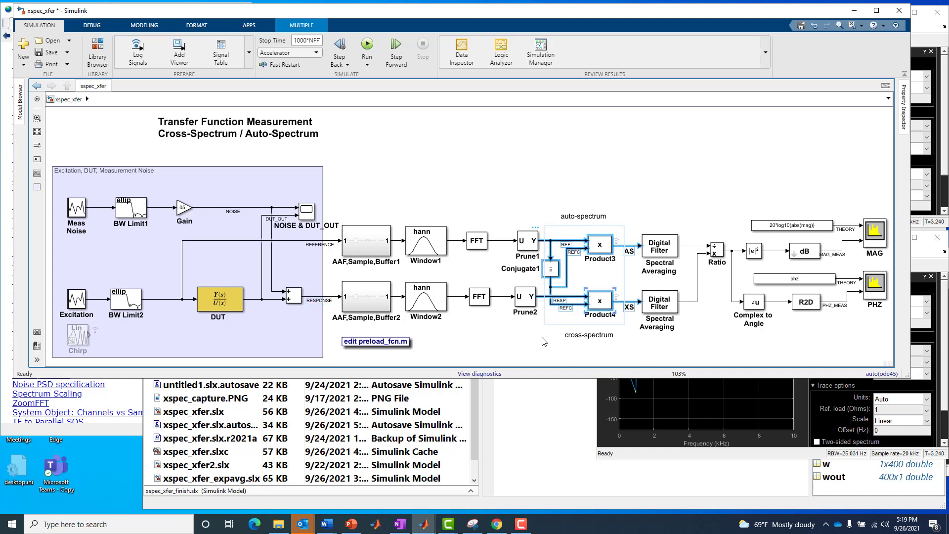
{"action": "left_click", "coordinate": [542, 342]}
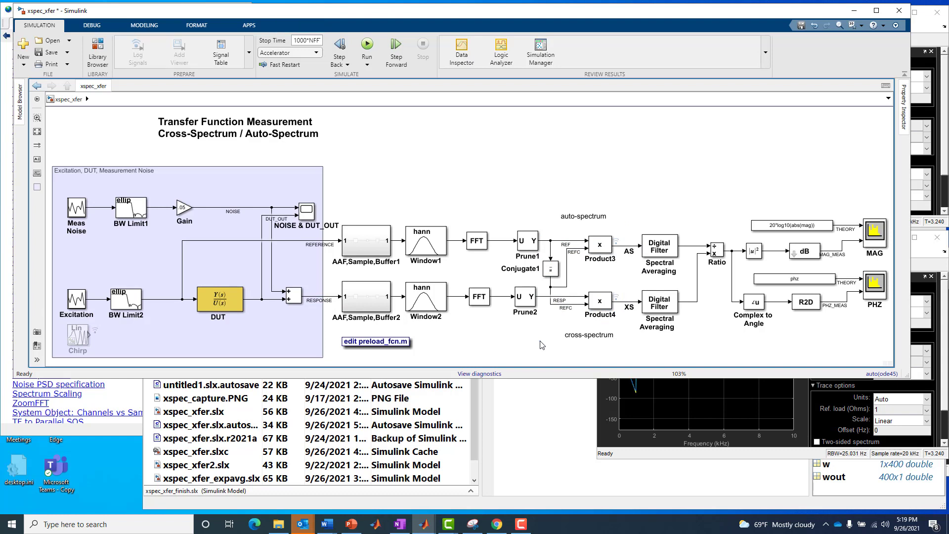